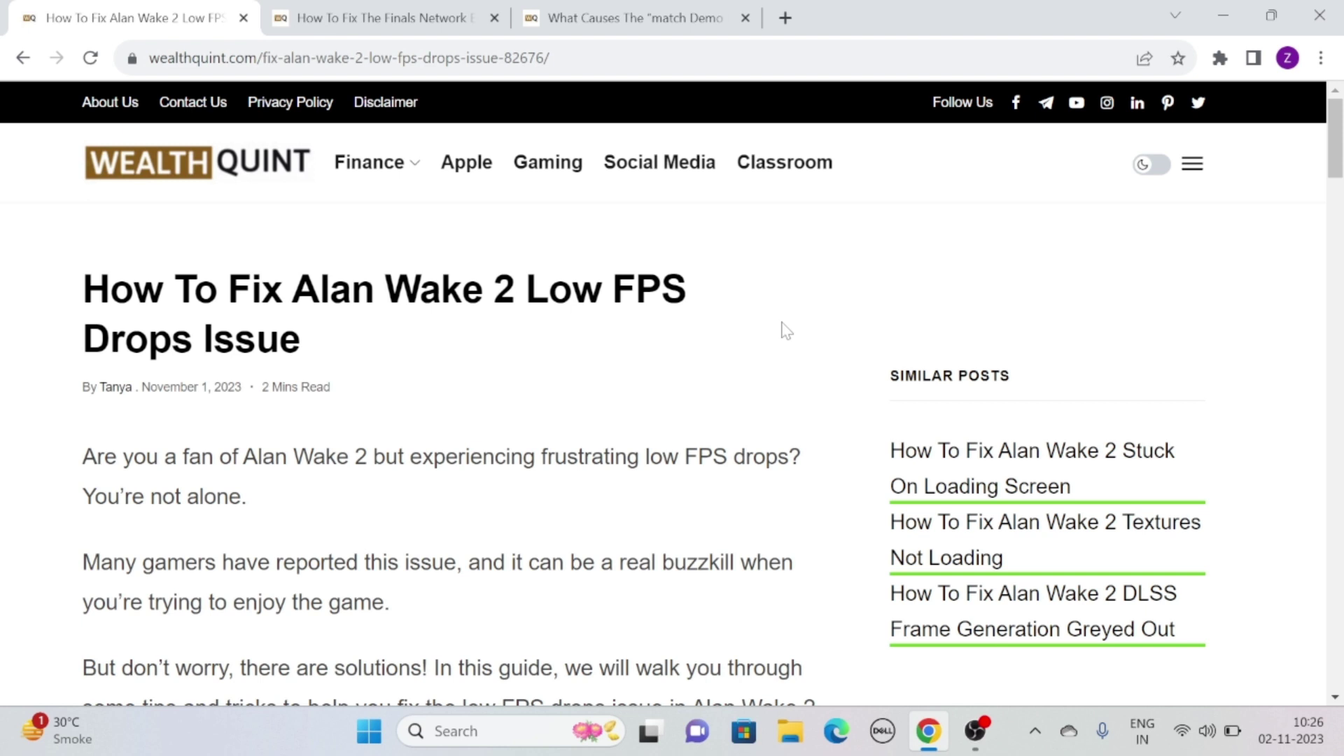
scroll(781, 331, "down", 3)
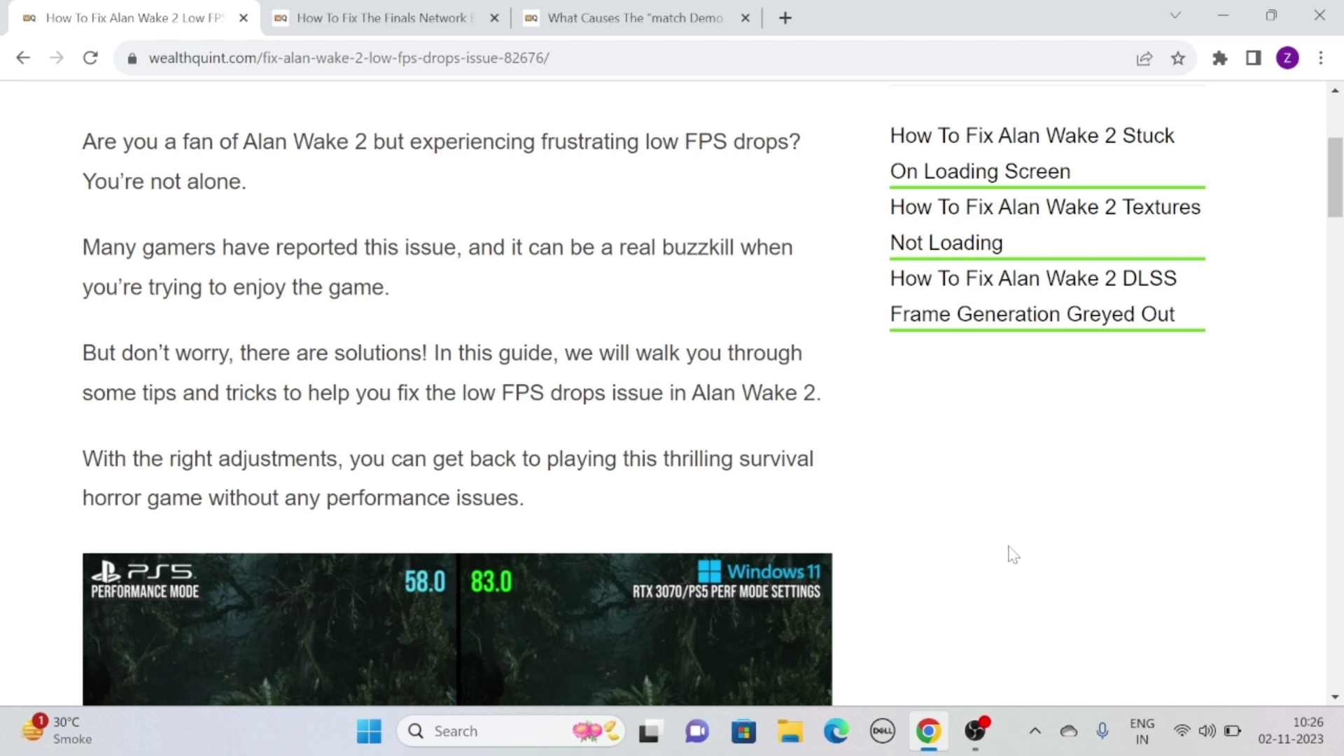
scroll(1013, 554, "down", 4)
scroll(1012, 554, "down", 2)
scroll(1013, 556, "down", 1)
scroll(1012, 559, "down", 2)
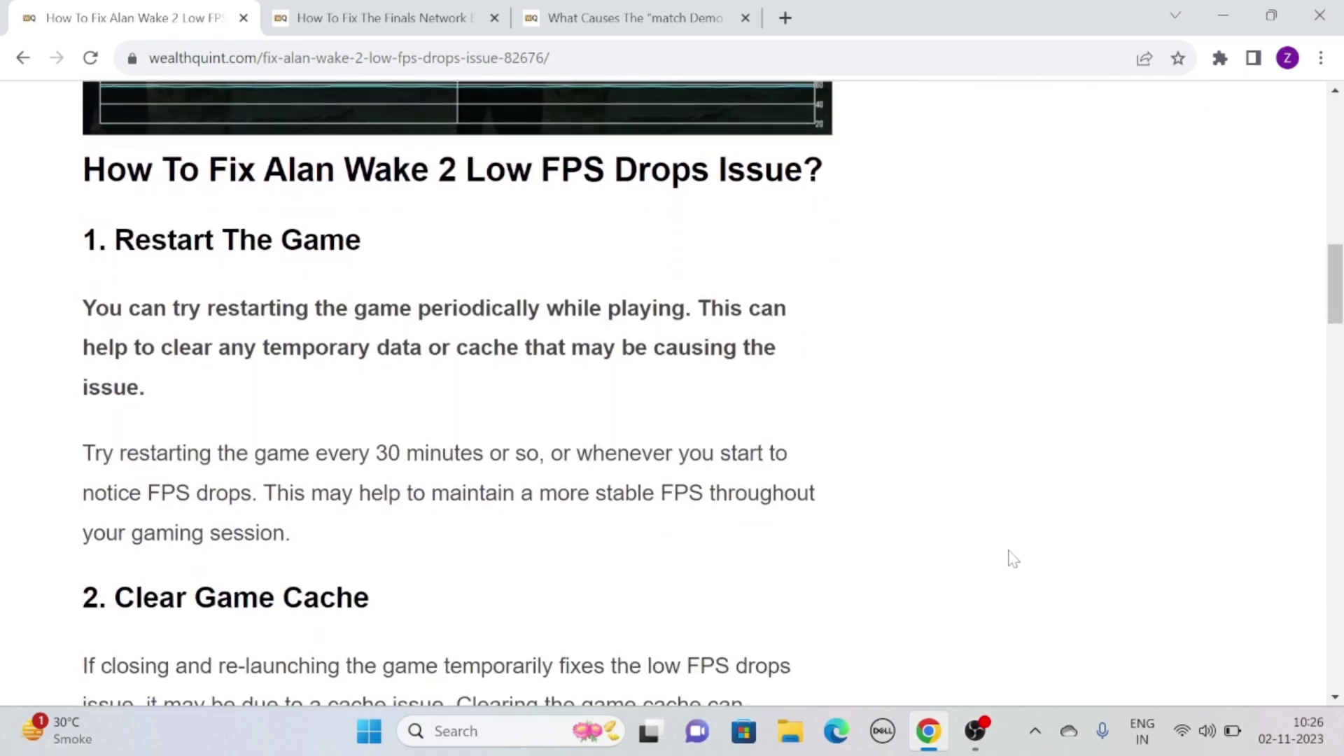
scroll(1012, 558, "down", 1)
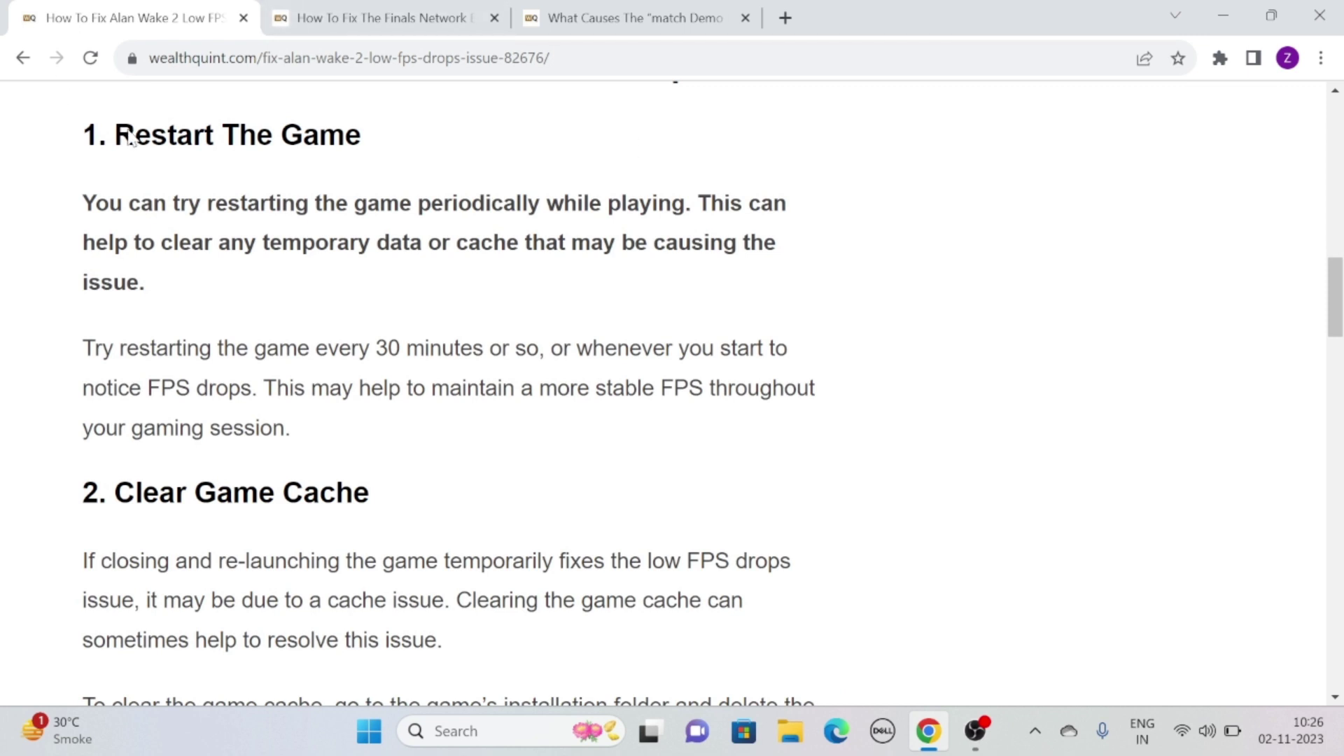
Step: Highlight the '1. Restart The Game' heading, then clear the selection
left_click_drag(117, 123, 389, 152)
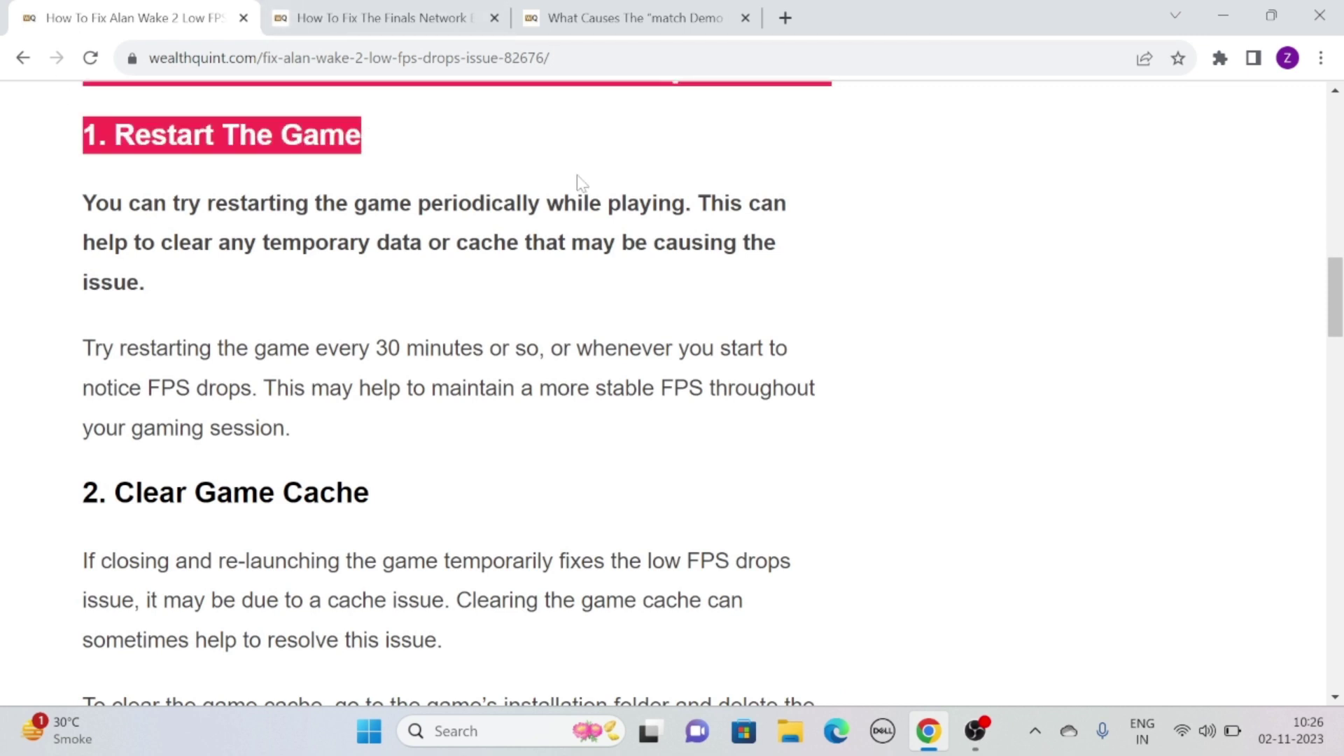
left_click(1010, 191)
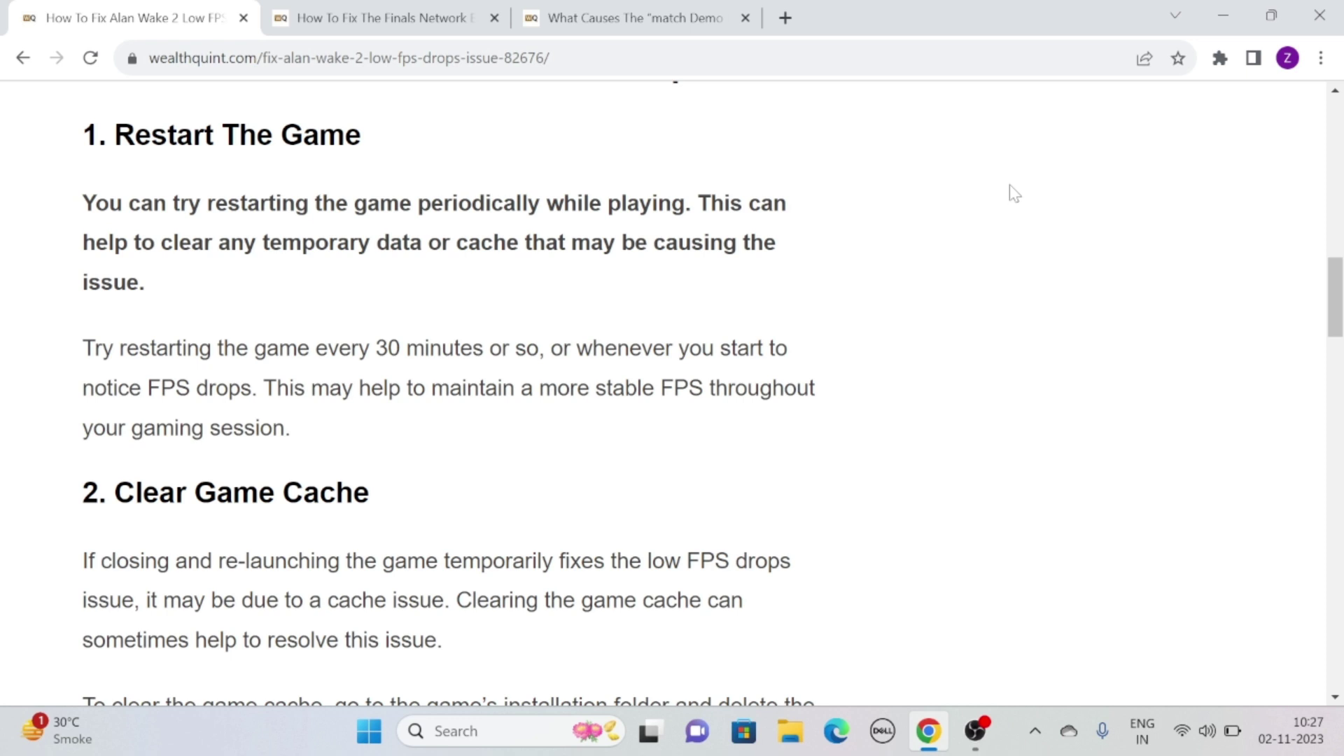
scroll(1013, 192, "down", 3)
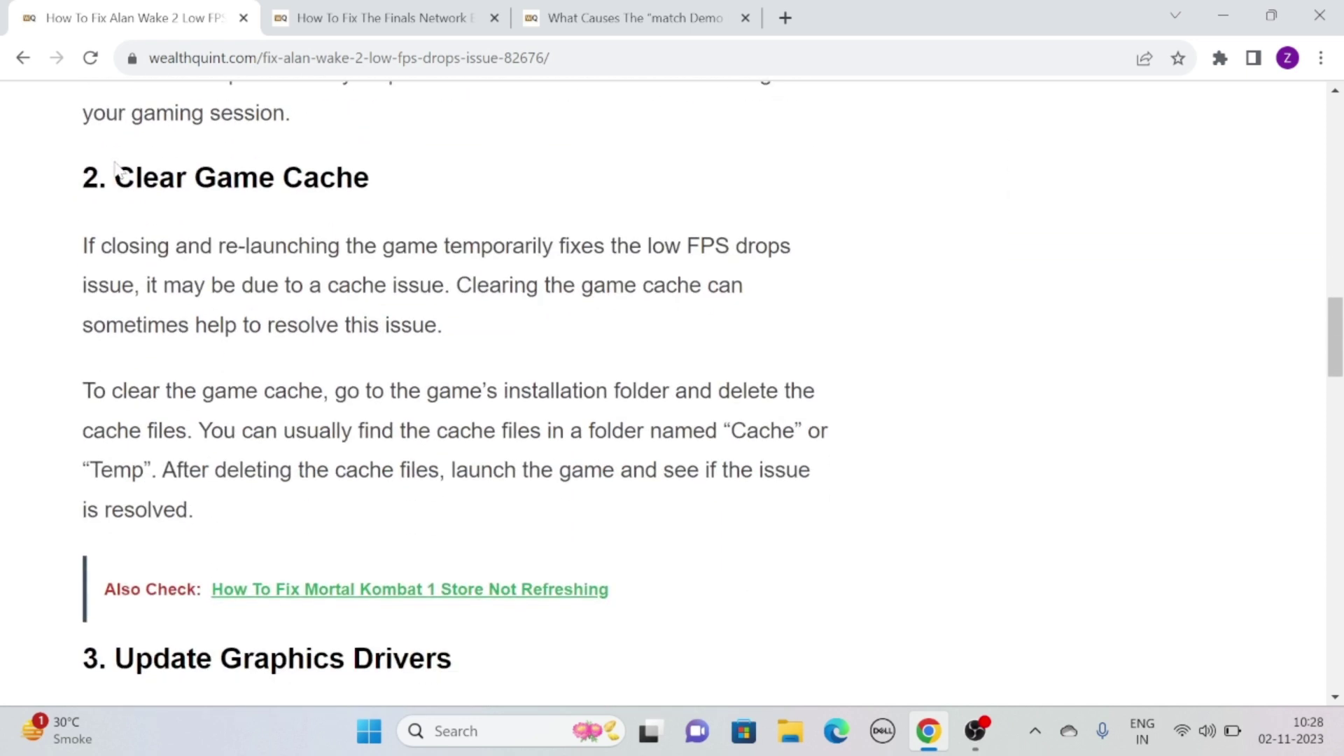
Step: Highlight the '2. Clear Game Cache' heading, then clear the selection
left_click_drag(207, 191, 389, 198)
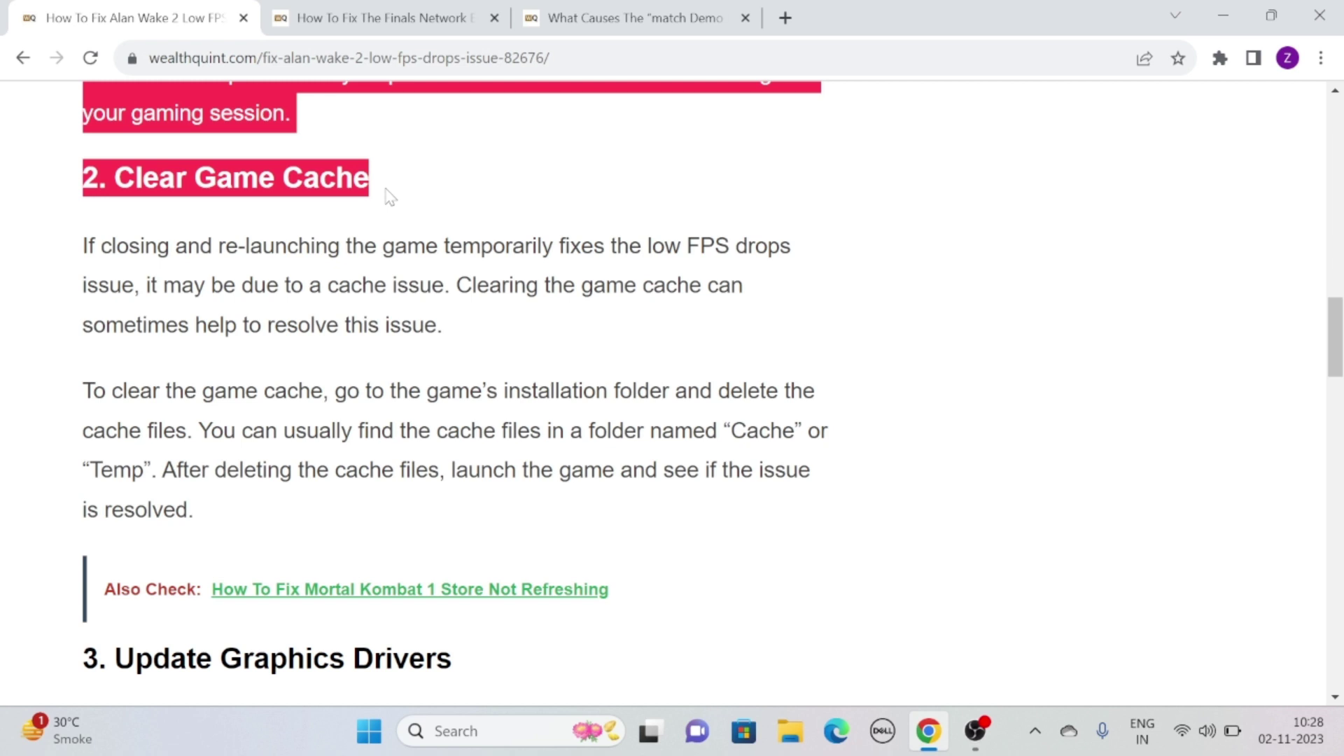
left_click(942, 206)
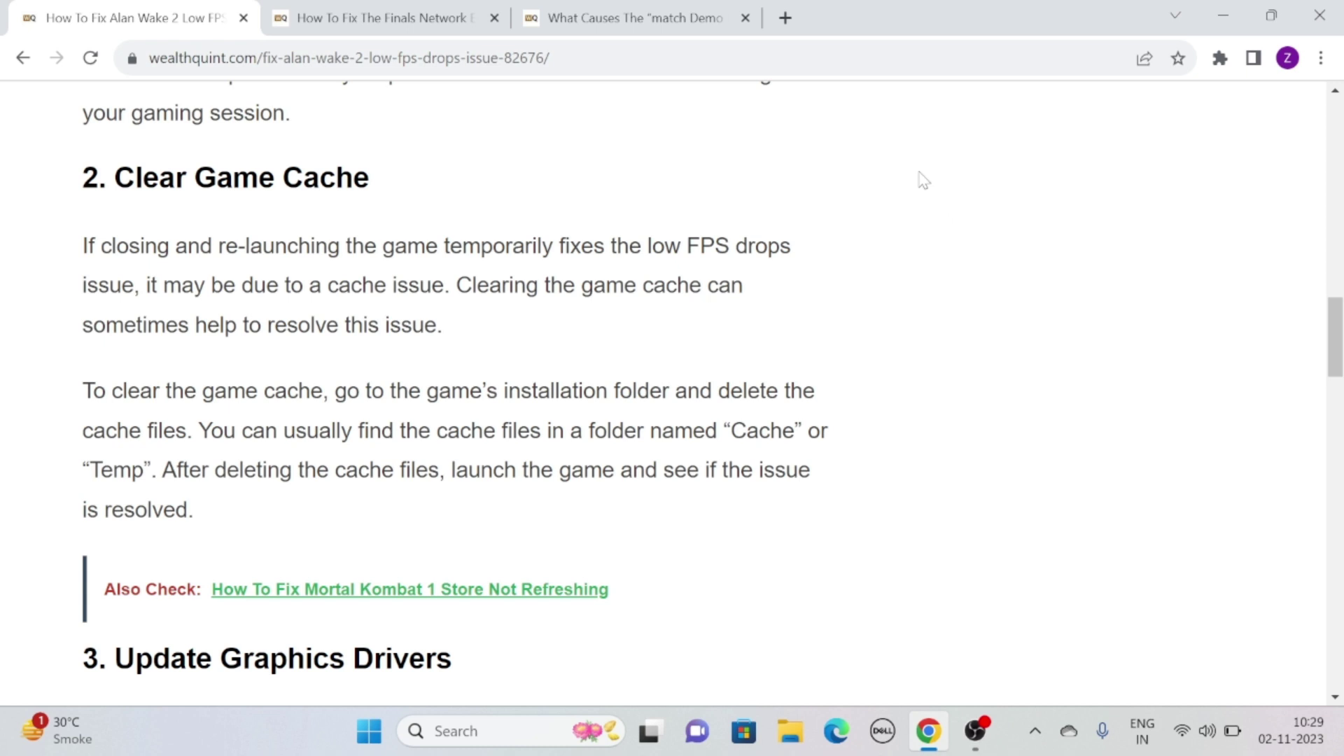
scroll(922, 181, "down", 3)
scroll(922, 180, "down", 1)
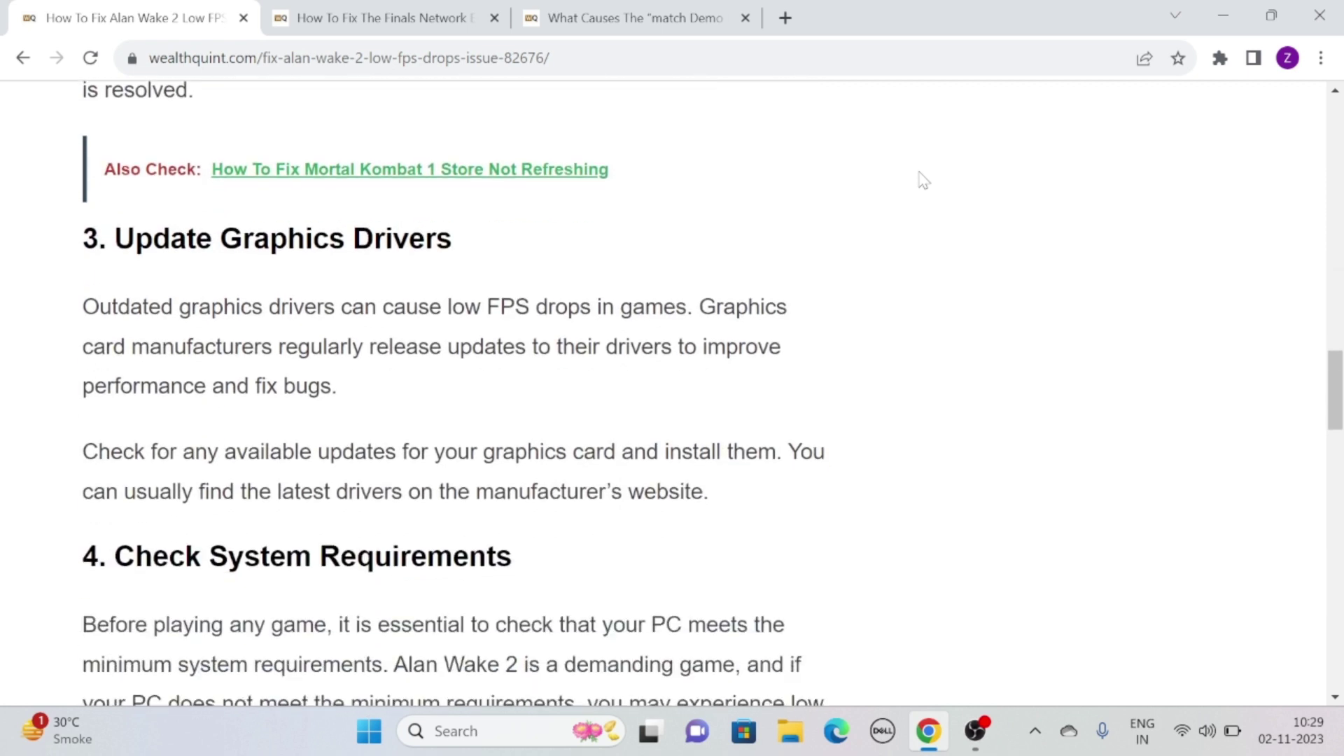
scroll(922, 181, "down", 1)
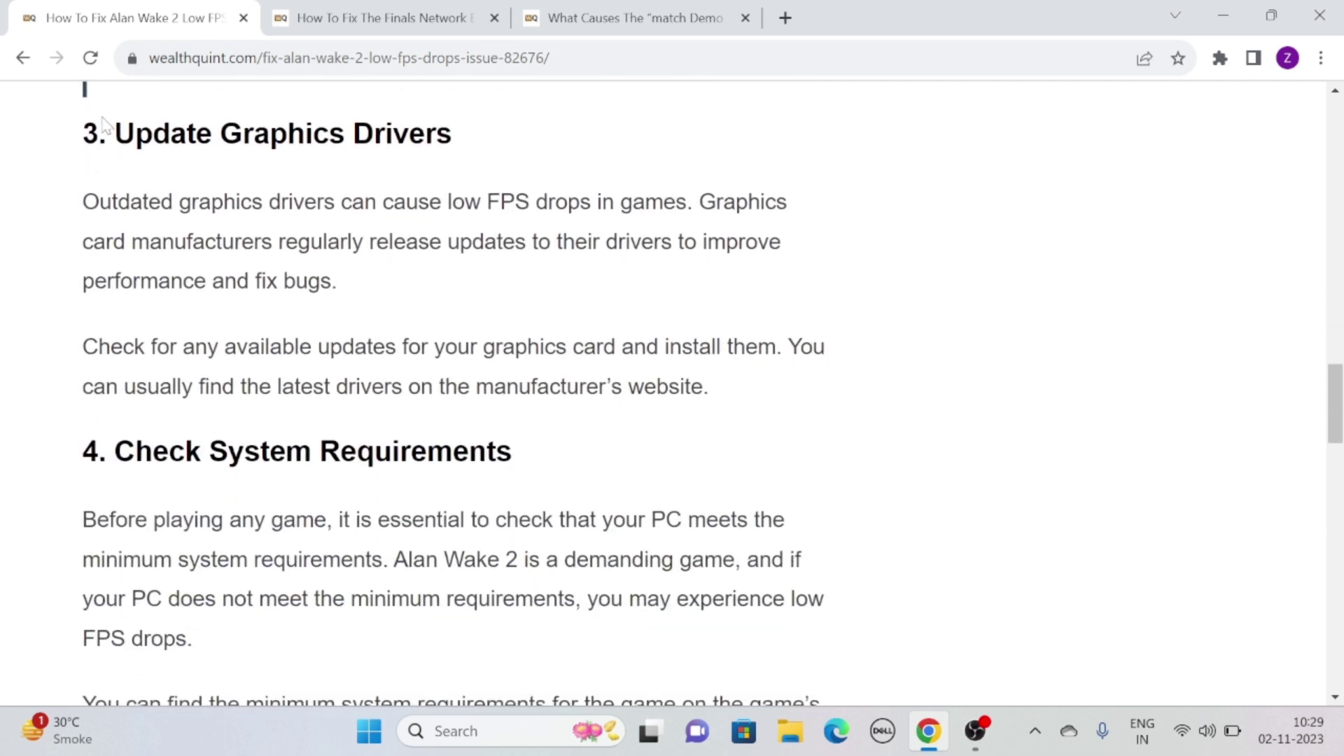
Step: Highlight the '3. Update Graphics Drivers' heading, then clear the selection
left_click_drag(83, 133, 489, 139)
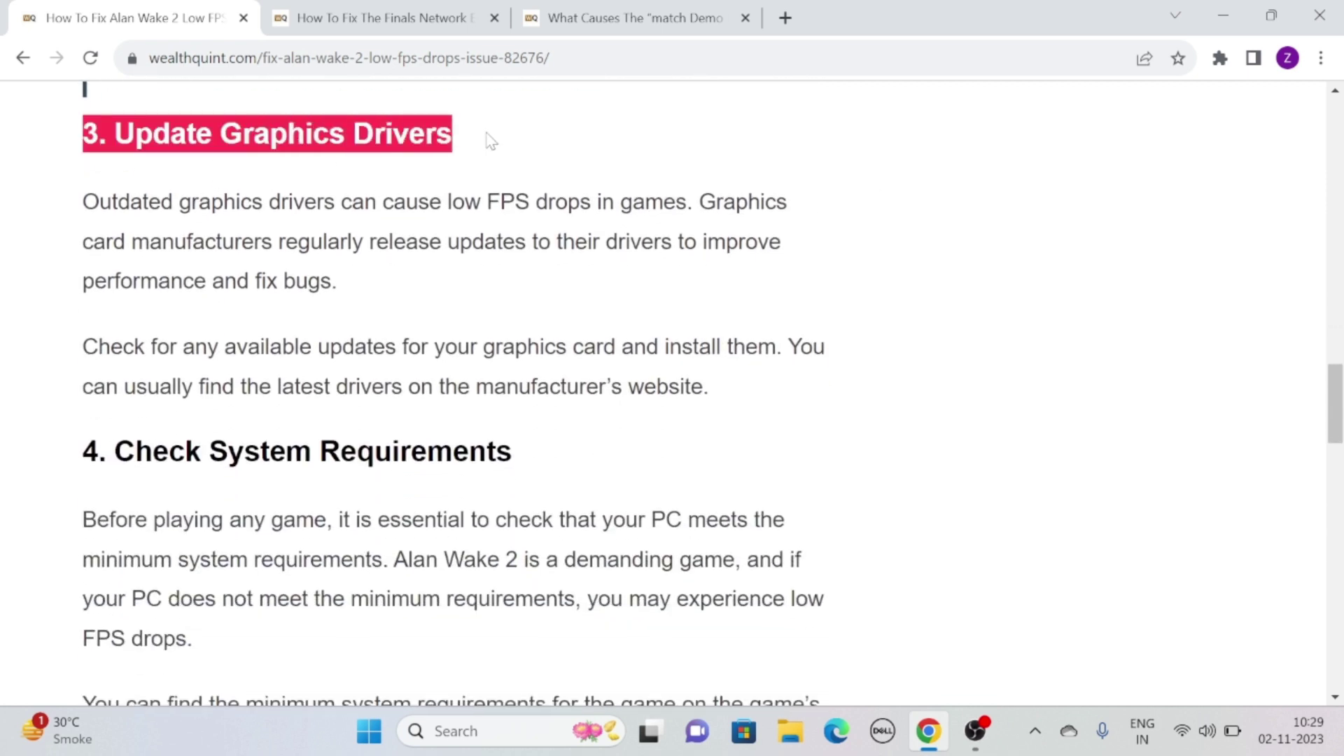
left_click(845, 167)
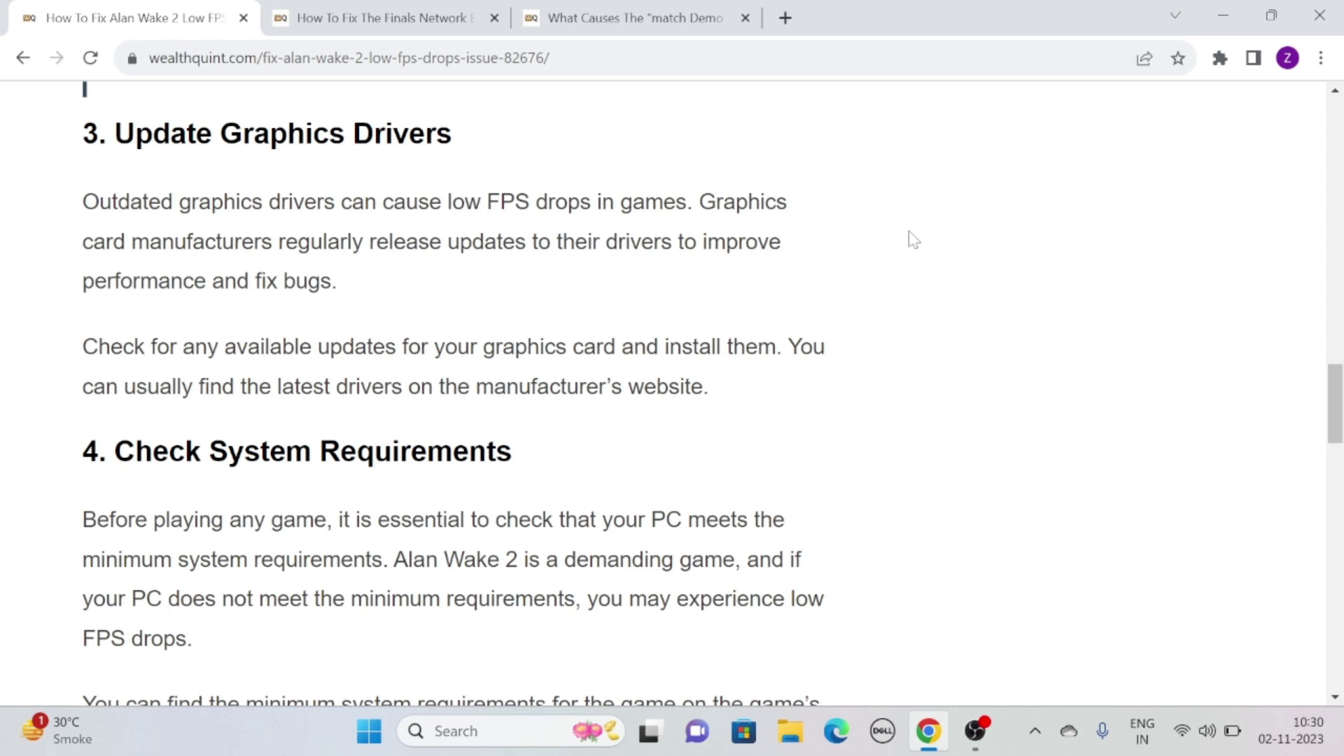
scroll(909, 240, "down", 3)
scroll(107, 241, "up", 1)
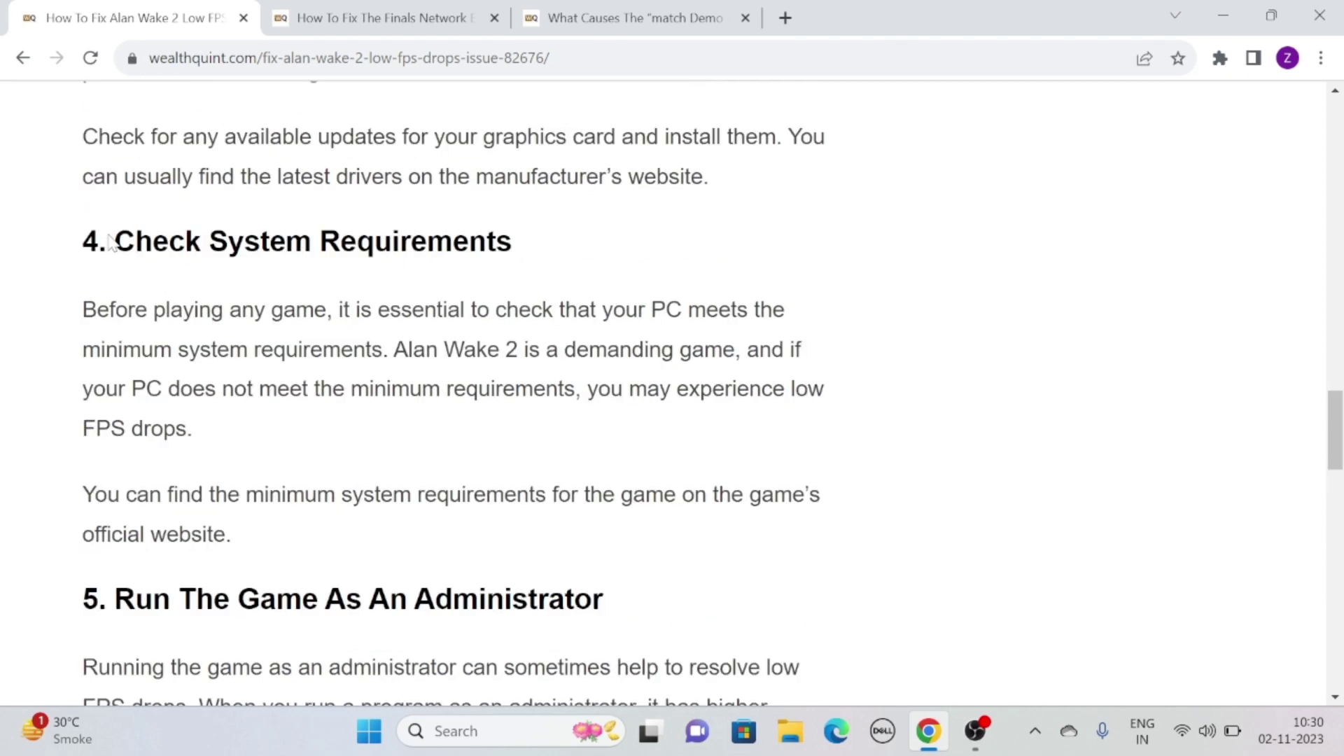
Step: Highlight the '4. Check System Requirements' heading, then clear the selection
left_click_drag(108, 240, 883, 284)
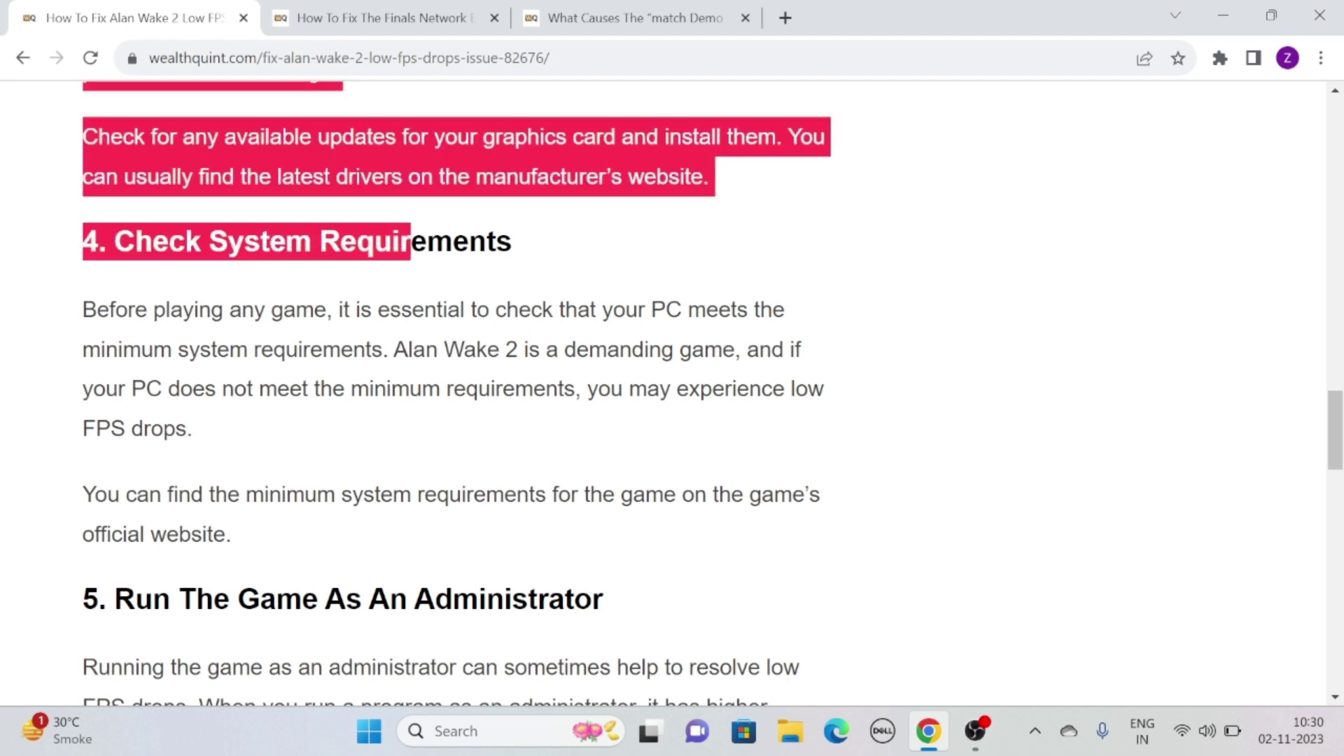
left_click(883, 284)
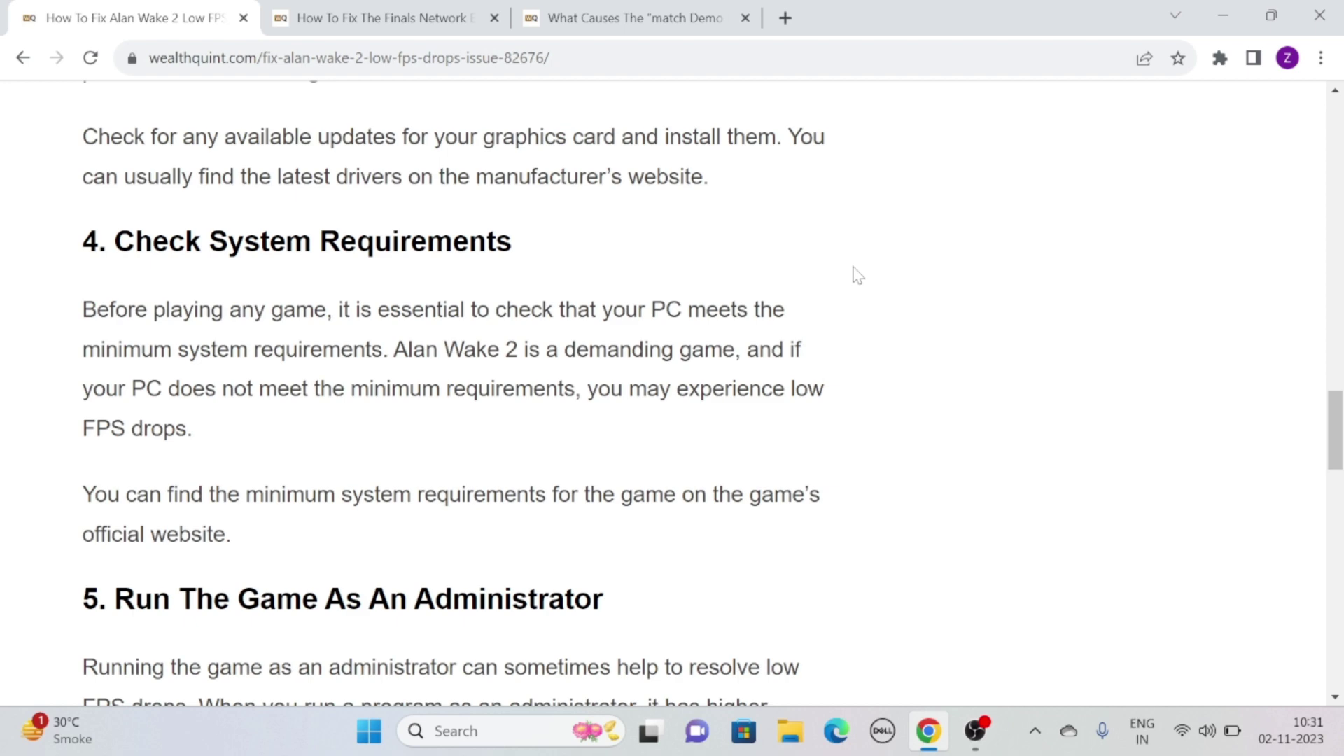
scroll(856, 275, "down", 3)
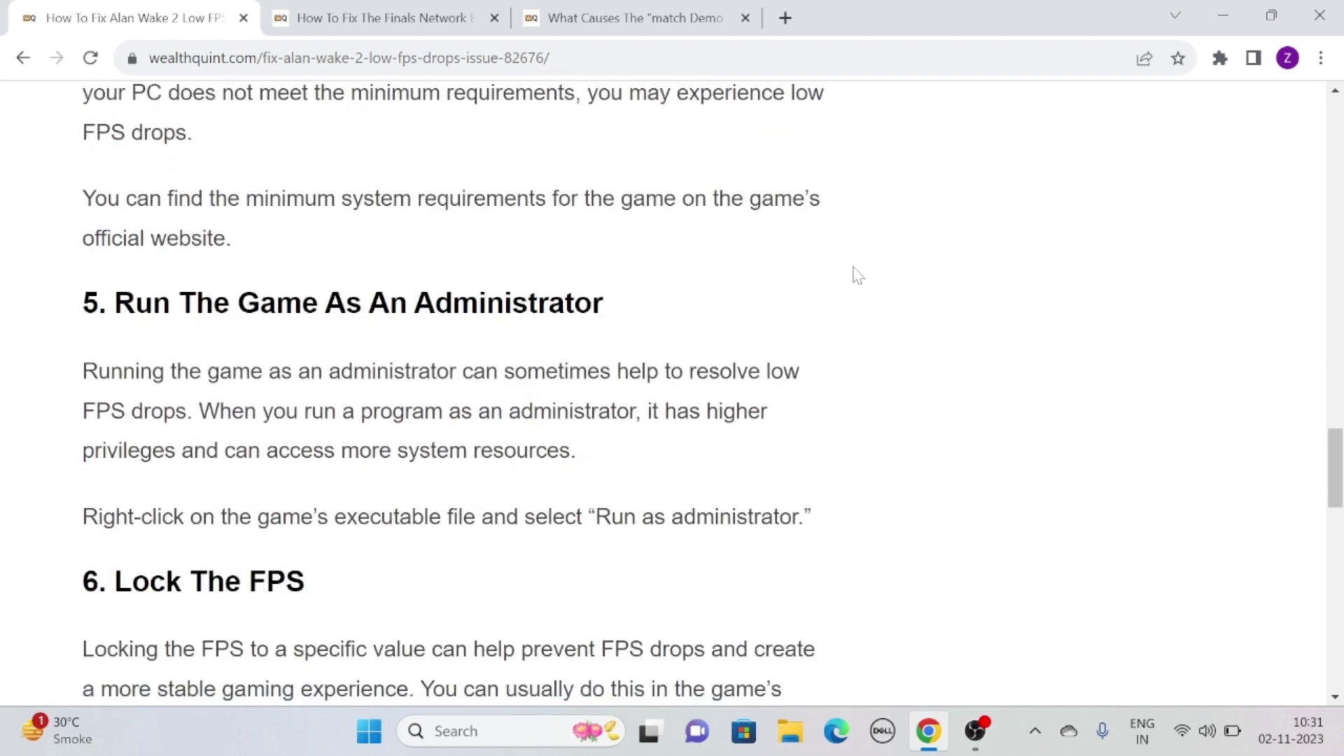
scroll(855, 276, "down", 1)
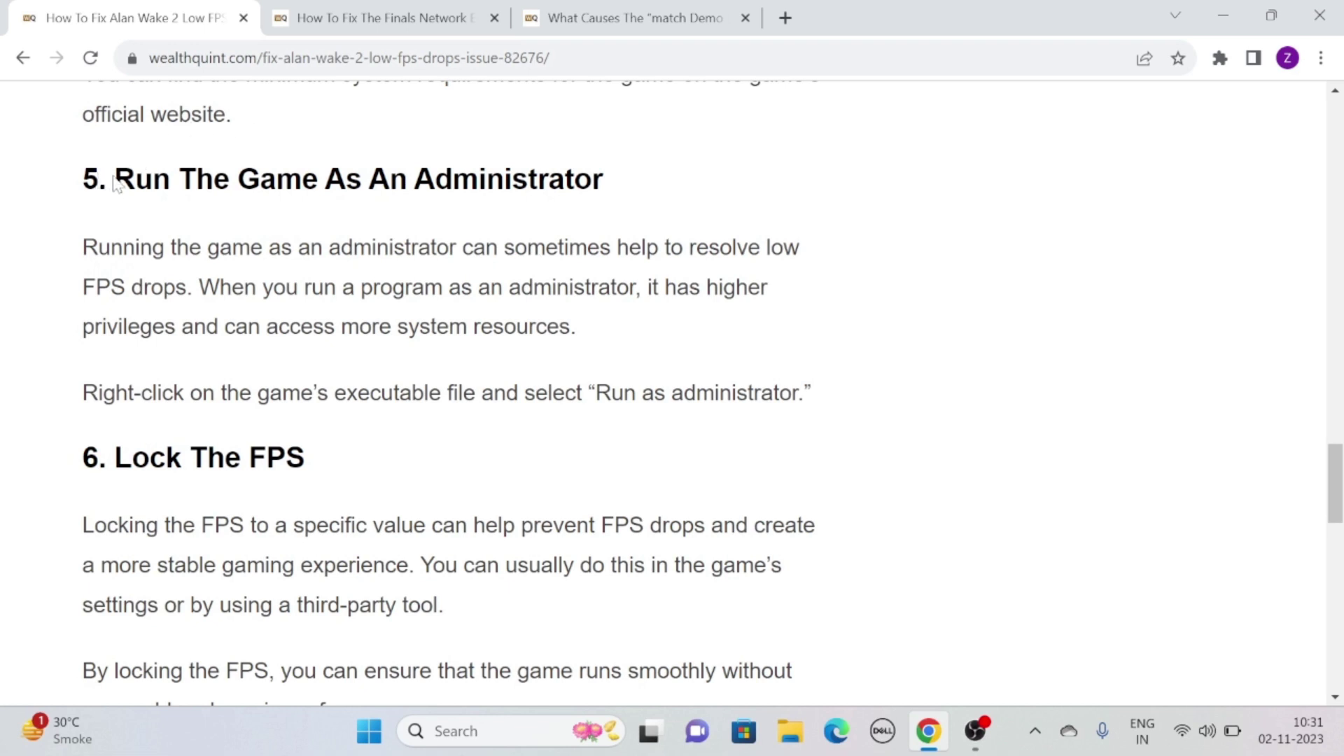
Step: Highlight the '5. Run The Game As An Administrator' heading, then clear the selection
left_click_drag(118, 184, 948, 184)
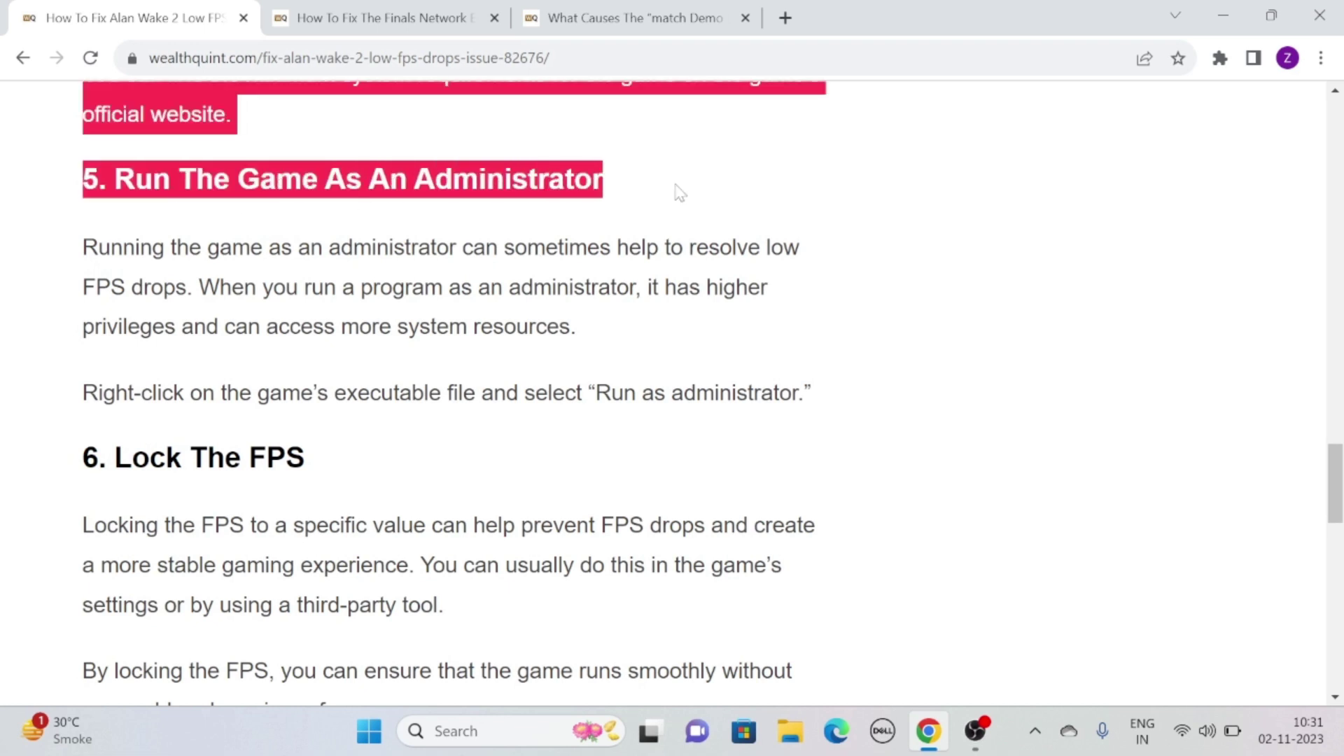
left_click(954, 187)
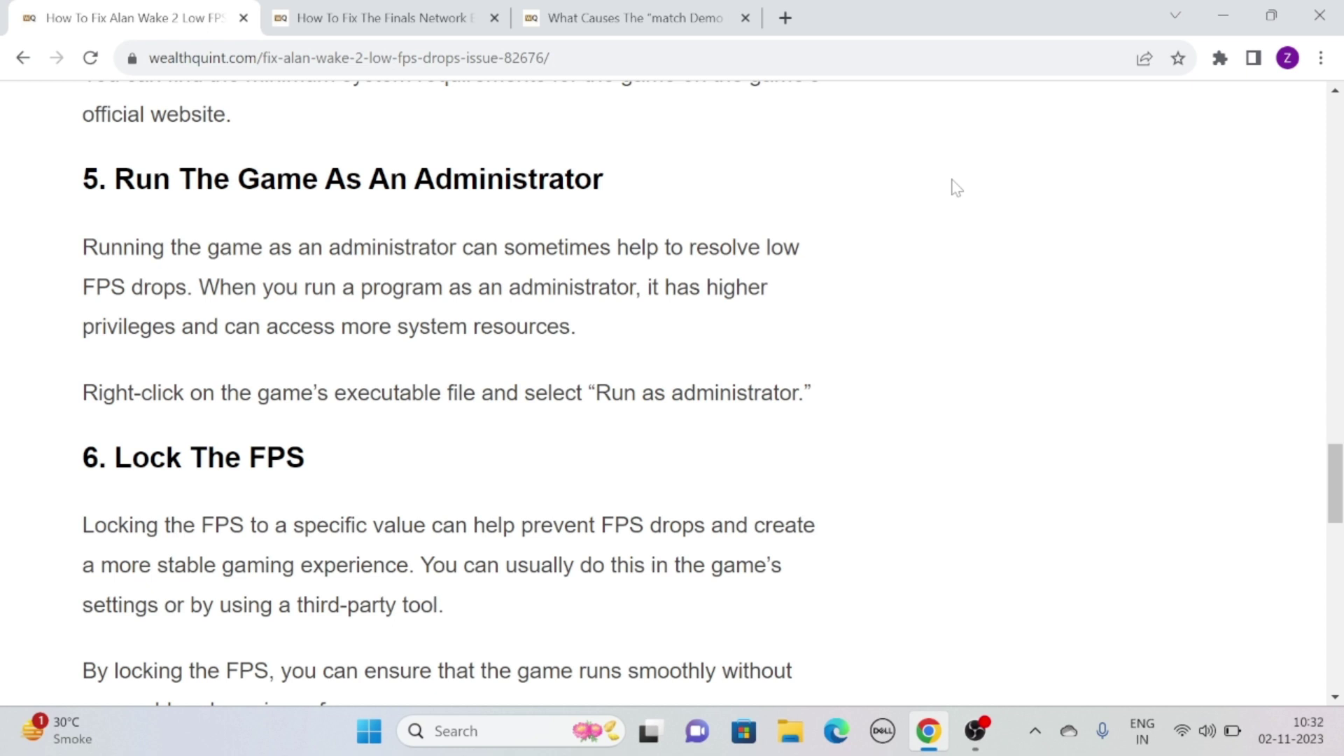
scroll(956, 187, "down", 3)
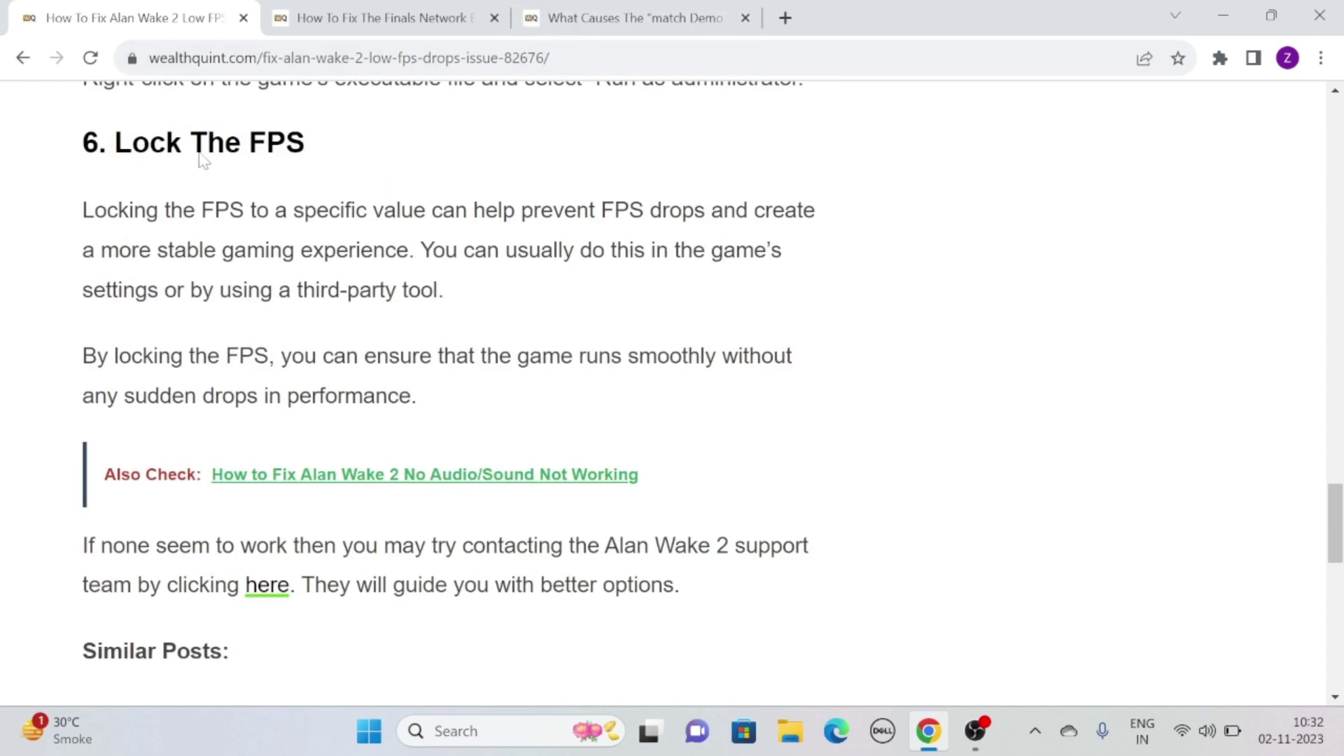
Step: Highlight the '6. Lock The FPS' heading, then clear the selection
left_click_drag(116, 147, 342, 163)
left_click(981, 192)
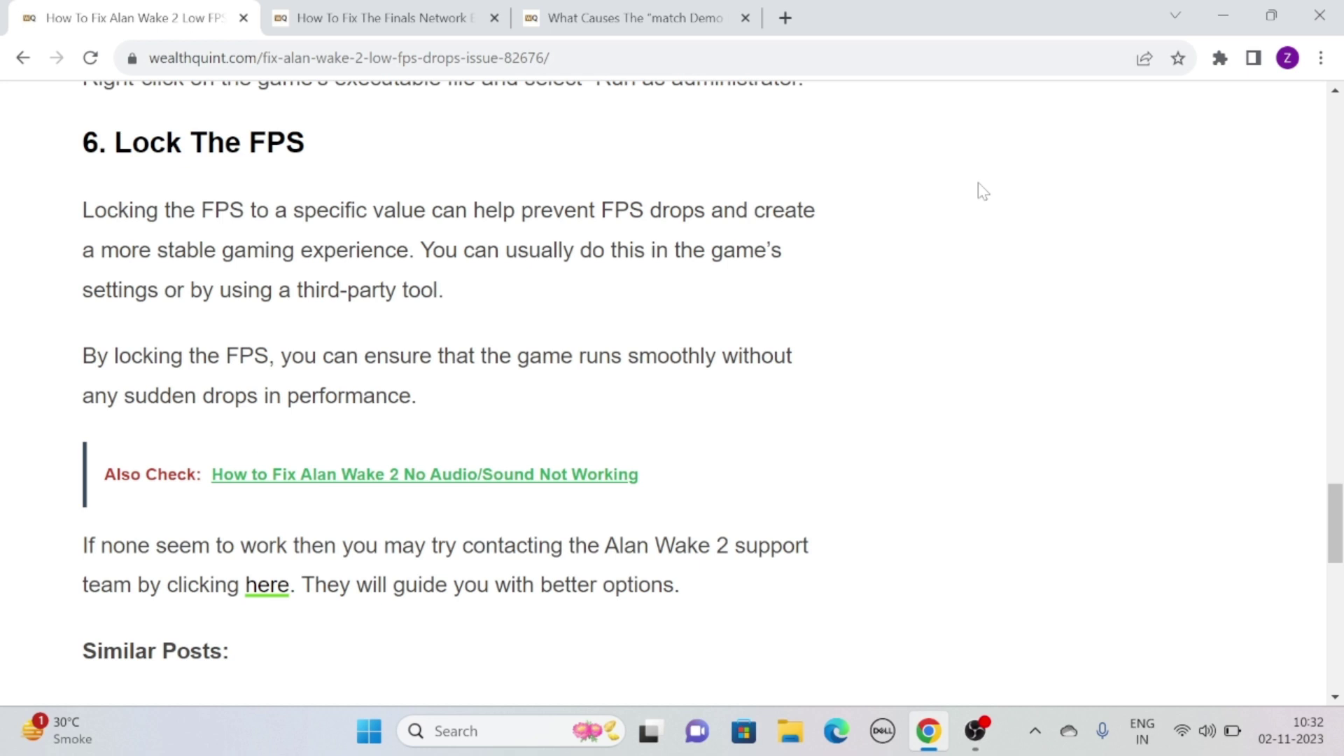